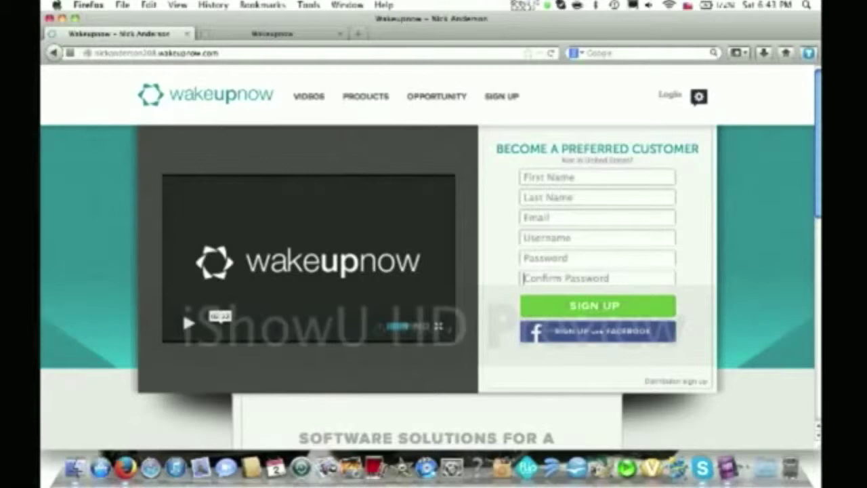
- Place the cursor in the First Name field of the Become a Preferred Customer form
click(573, 178)
- Switch to the WUN Hub home page tab and browse down its product listings
click(271, 33)
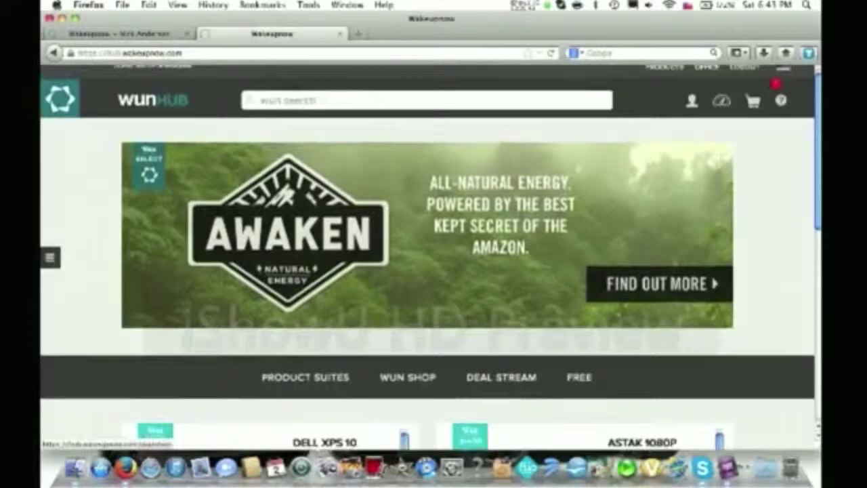
scroll(427, 271, down, 1)
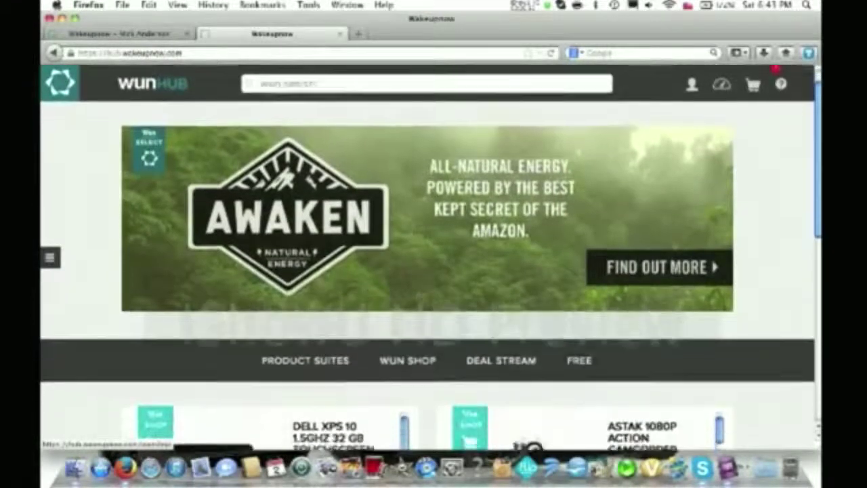
scroll(427, 271, up, 1)
scroll(427, 271, down, 1)
scroll(427, 271, down, 2)
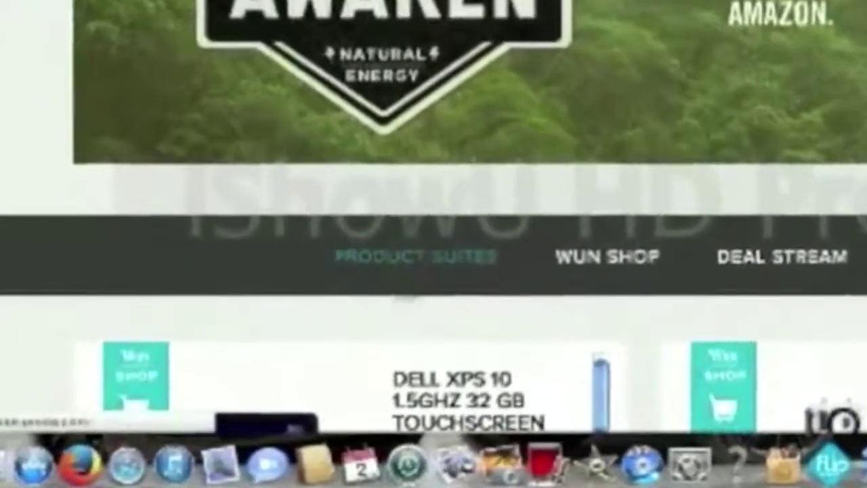
- Add the WakeUpNow Platinum Package from Product Suites to the cart, subtotal $199.90
click(404, 296)
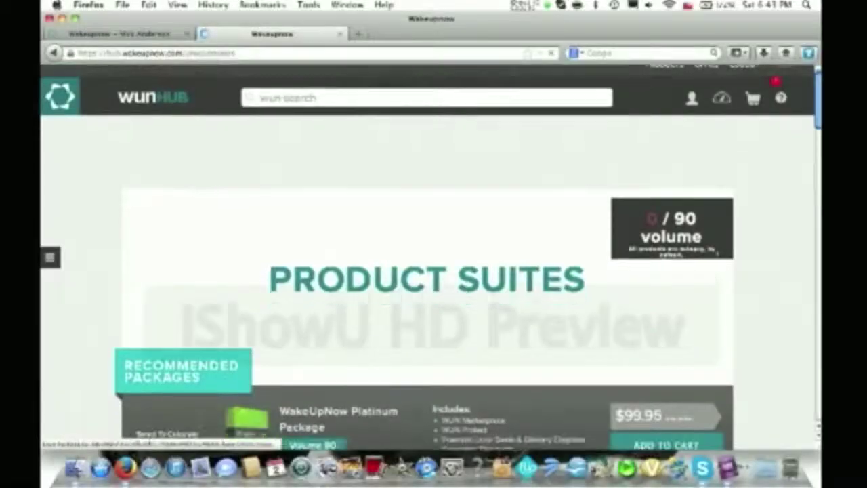
scroll(427, 271, down, 2)
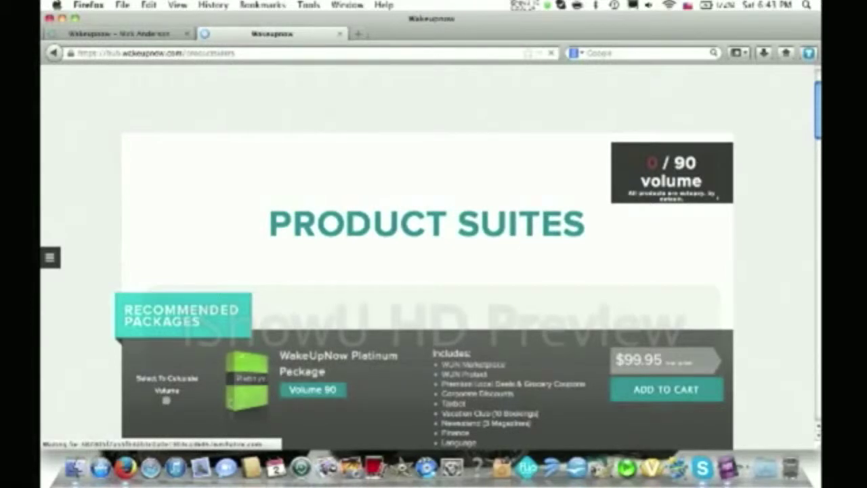
scroll(434, 285, down, 3)
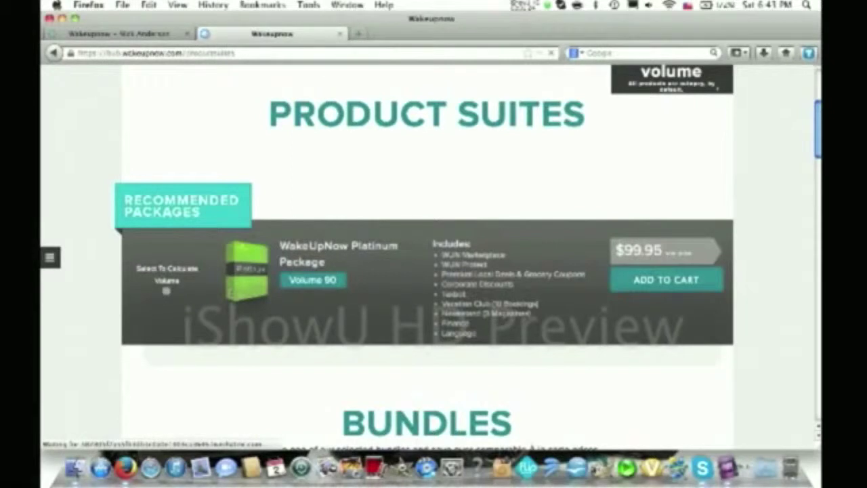
scroll(427, 271, up, 2)
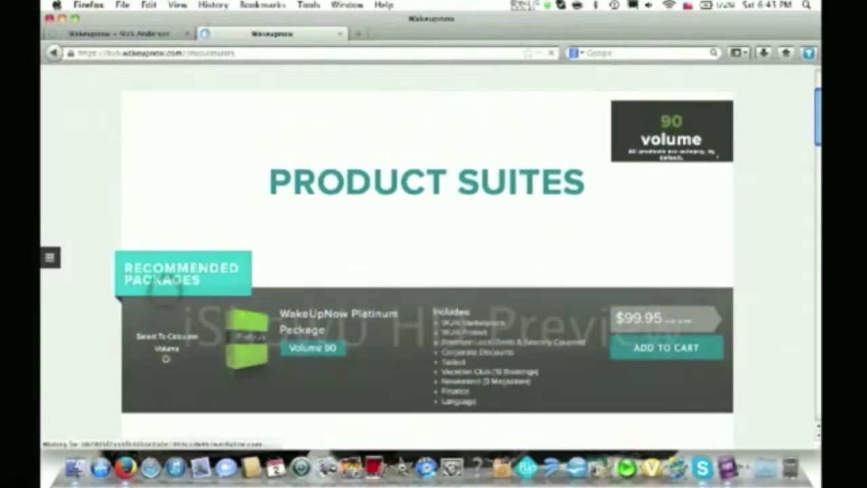
scroll(166, 359, down, 1)
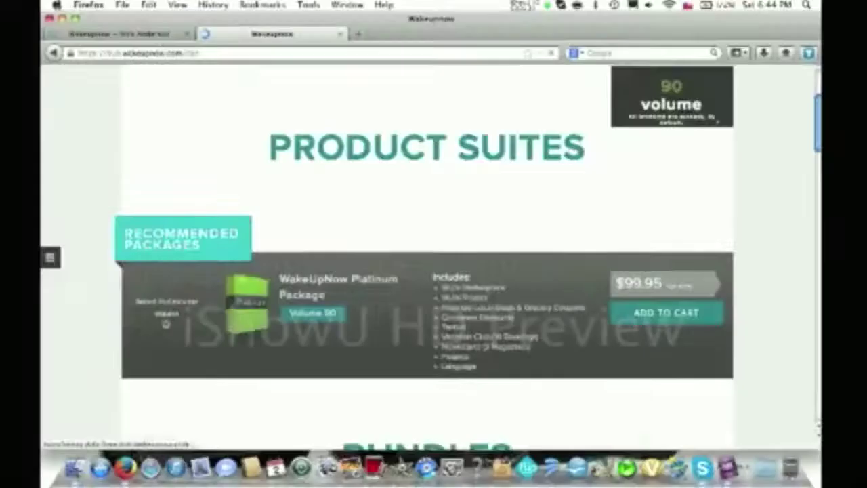
scroll(430, 271, down, 1)
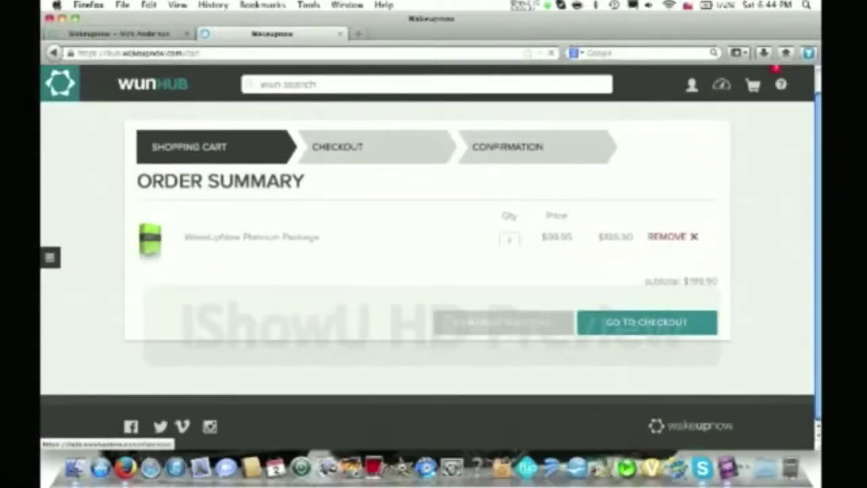
- Proceed from the cart to the checkout page and review the order
click(629, 324)
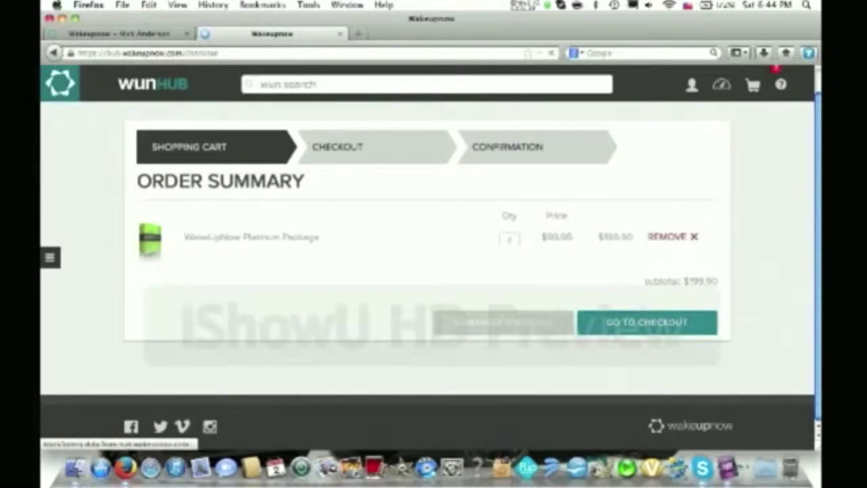
scroll(430, 258, down, 1)
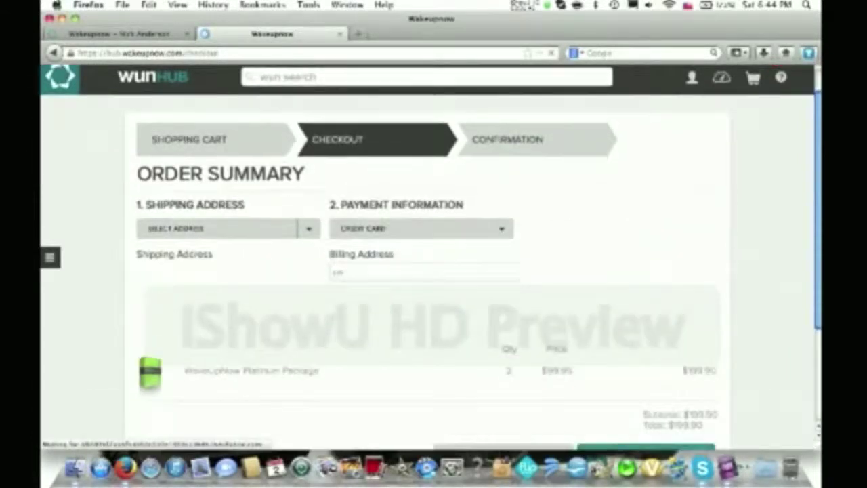
scroll(431, 258, down, 3)
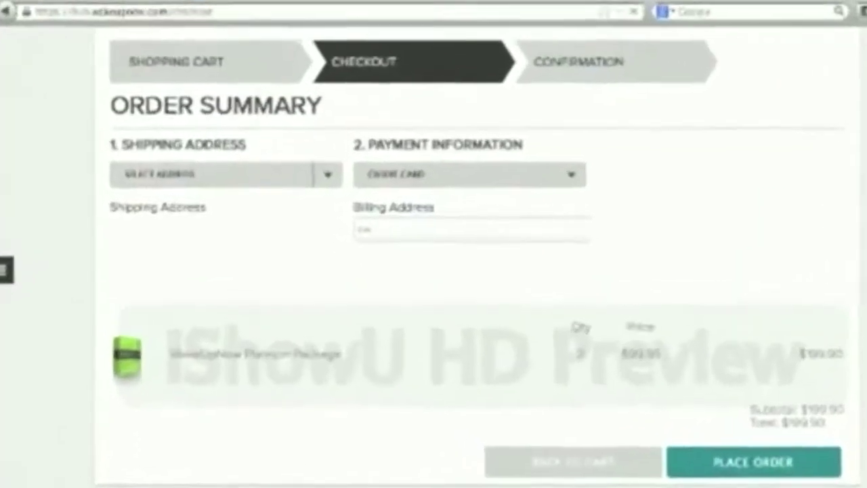
- Choose Add new address from the Shipping Address dropdown, then dismiss the Add Address form
click(311, 181)
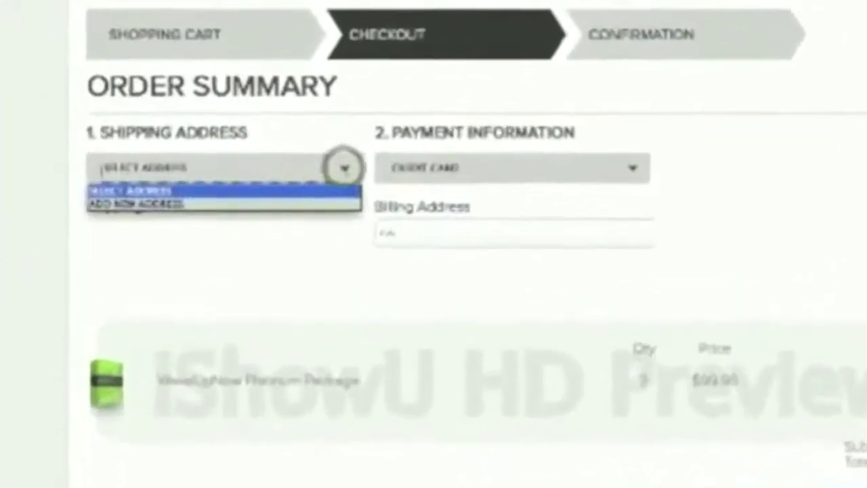
click(170, 203)
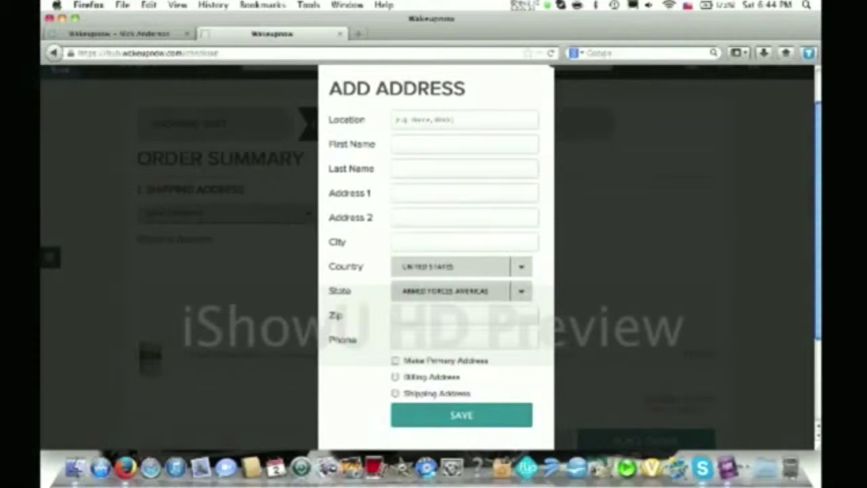
scroll(433, 257, up, 2)
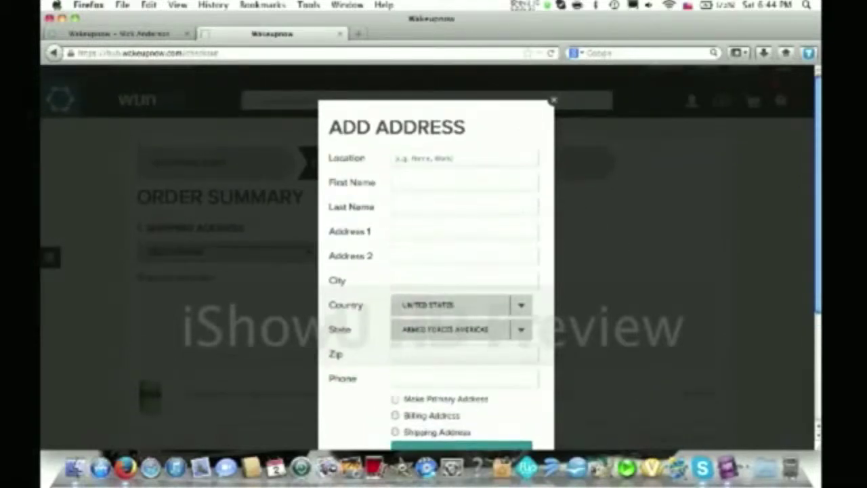
click(553, 100)
scroll(551, 102, down, 2)
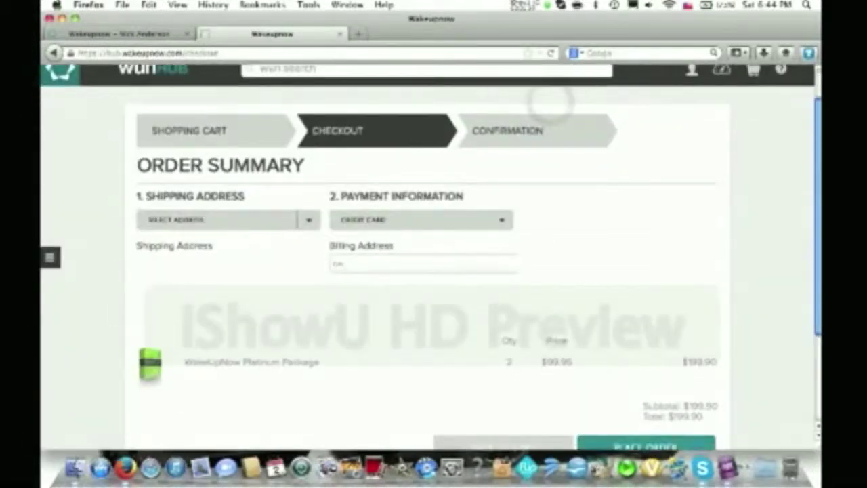
click(500, 219)
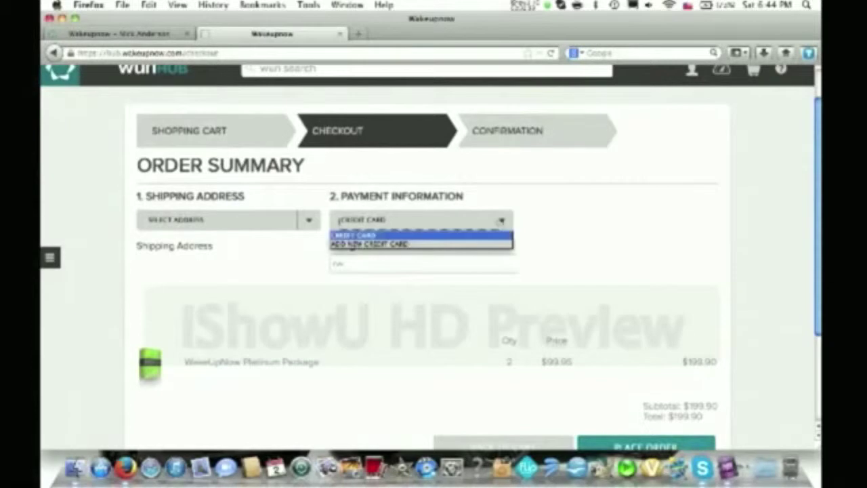
click(396, 245)
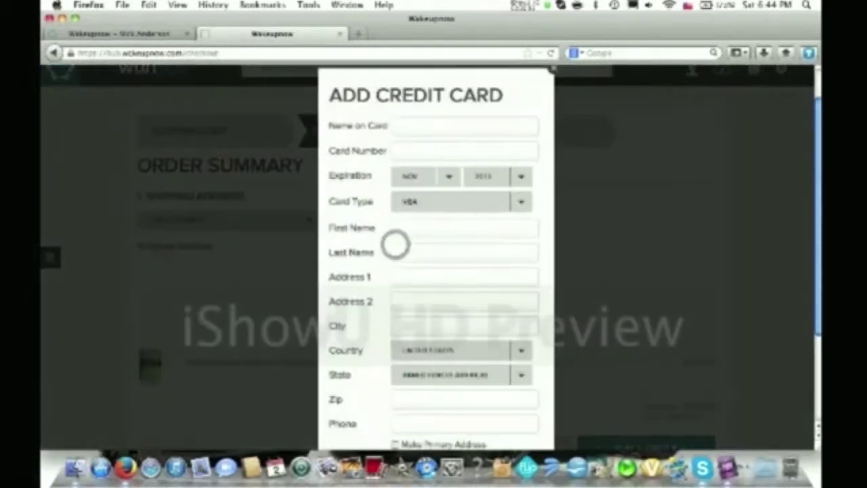
scroll(395, 245, down, 3)
scroll(434, 258, up, 3)
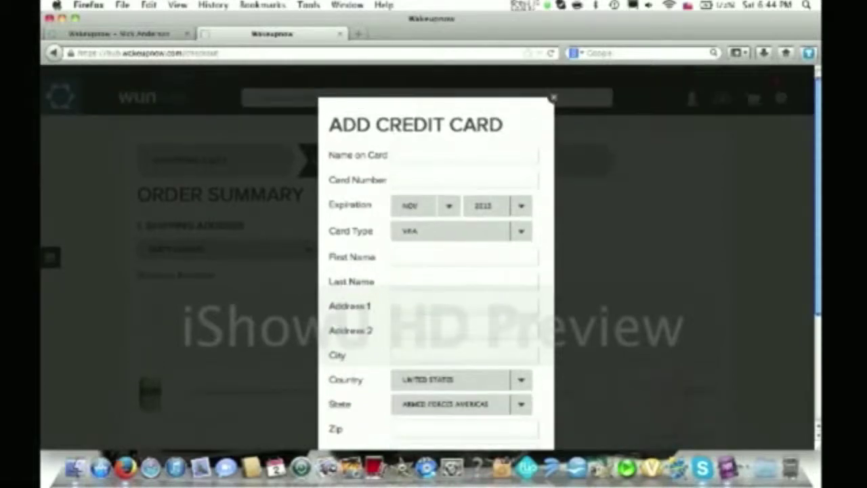
scroll(434, 258, down, 5)
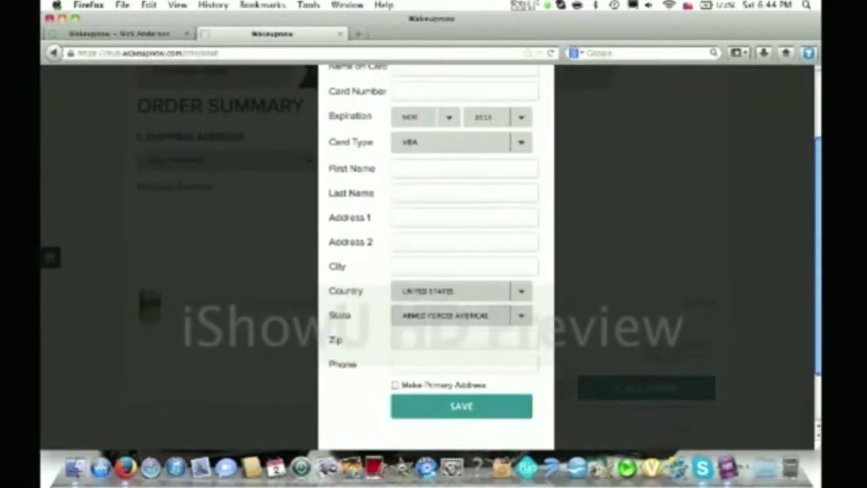
scroll(551, 112, up, 5)
click(549, 112)
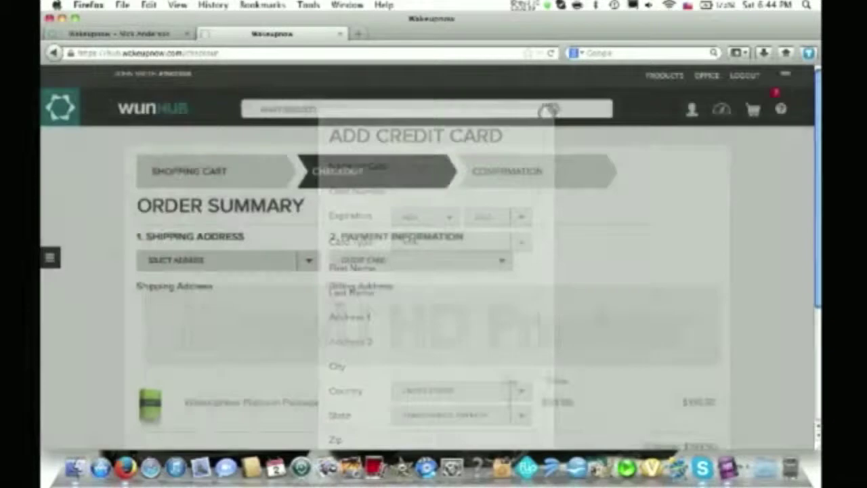
click(346, 254)
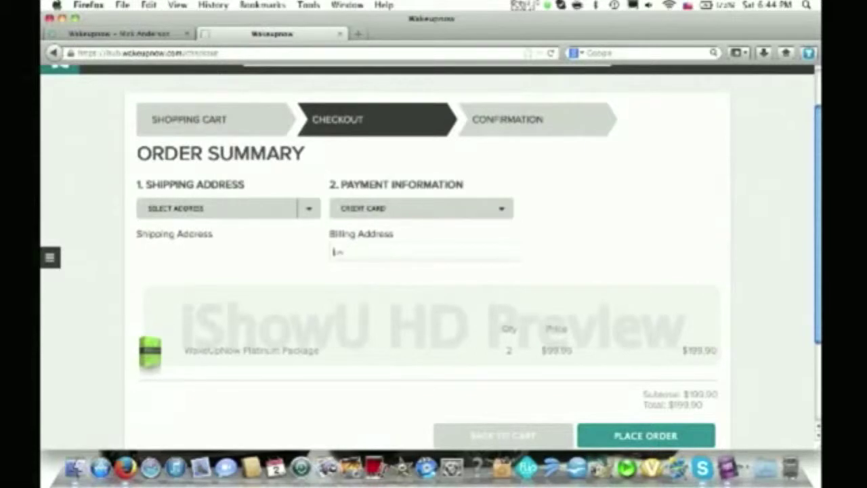
scroll(433, 272, down, 1)
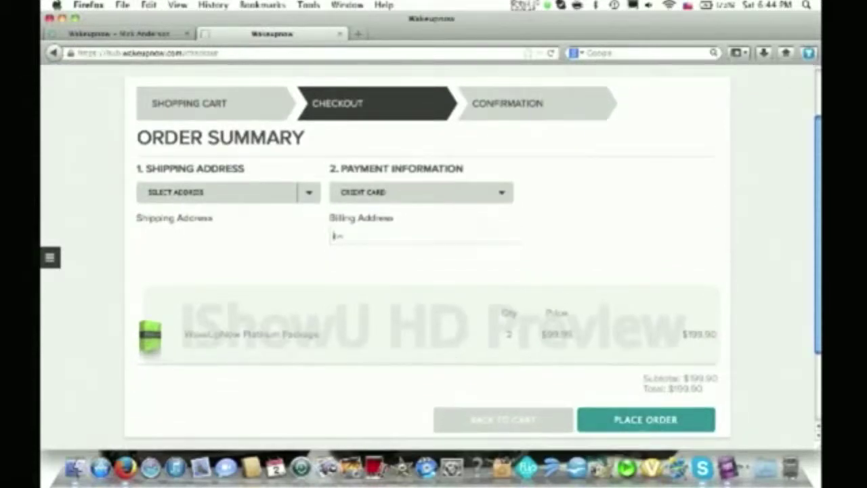
scroll(434, 271, down, 2)
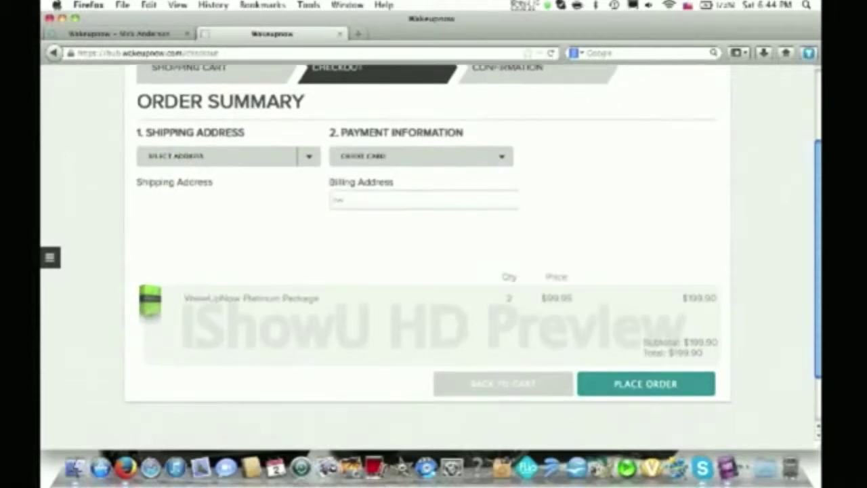
scroll(434, 271, up, 1)
scroll(434, 271, up, 5)
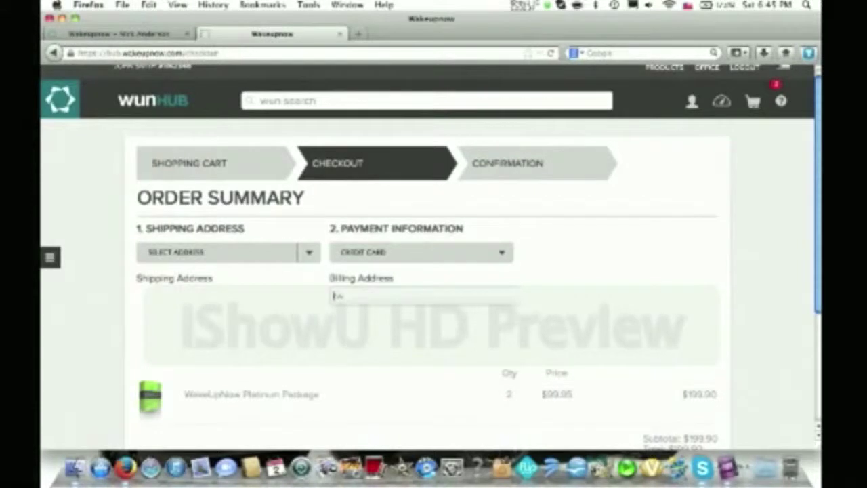
scroll(427, 271, up, 1)
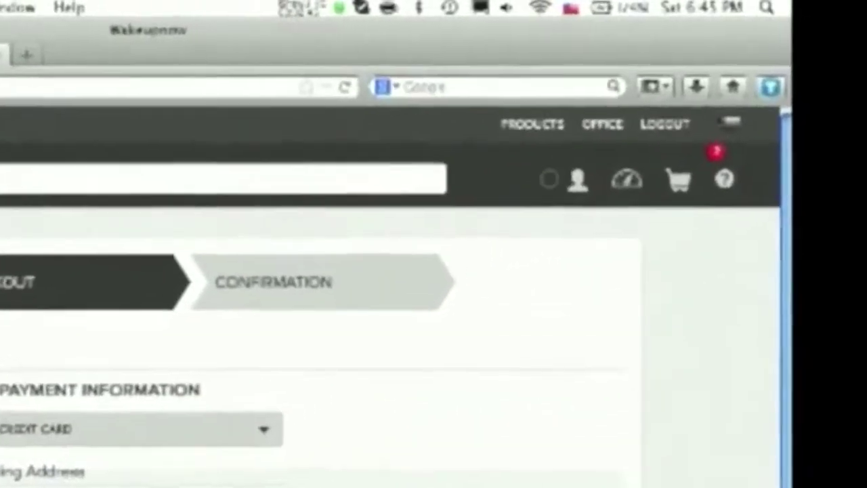
- Open My Profile from the header profile menu and highlight the Customer Status label
click(578, 179)
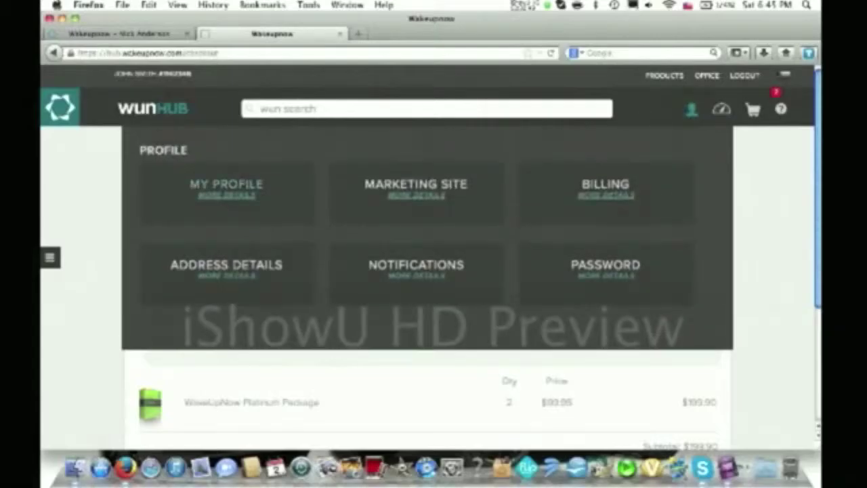
click(211, 185)
scroll(431, 258, down, 1)
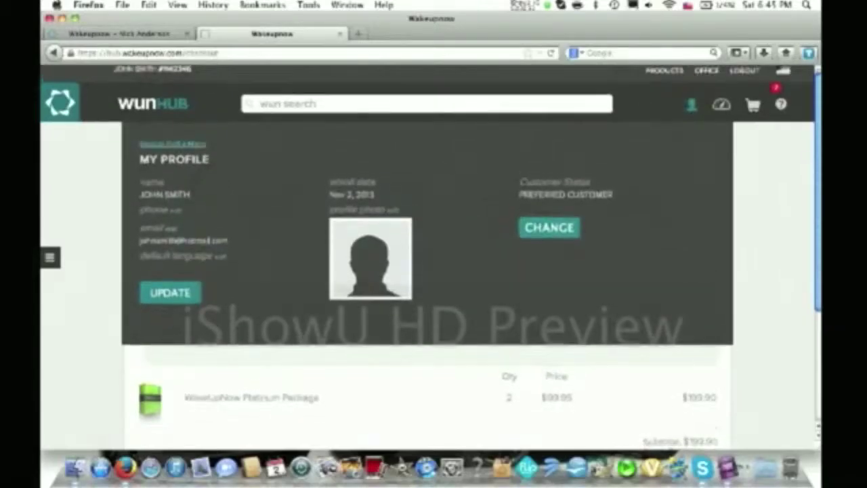
drag(519, 182, 591, 183)
- Change Customer Status to sign up as an individual business owner and select the SSN field
click(548, 228)
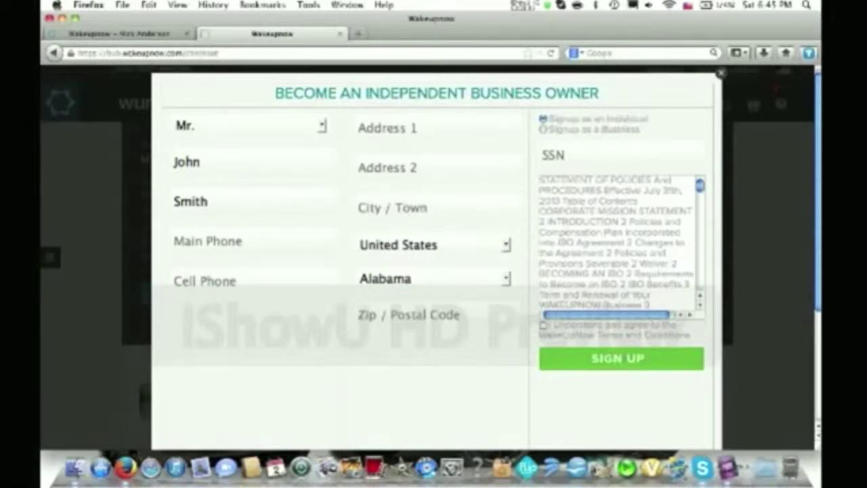
click(585, 120)
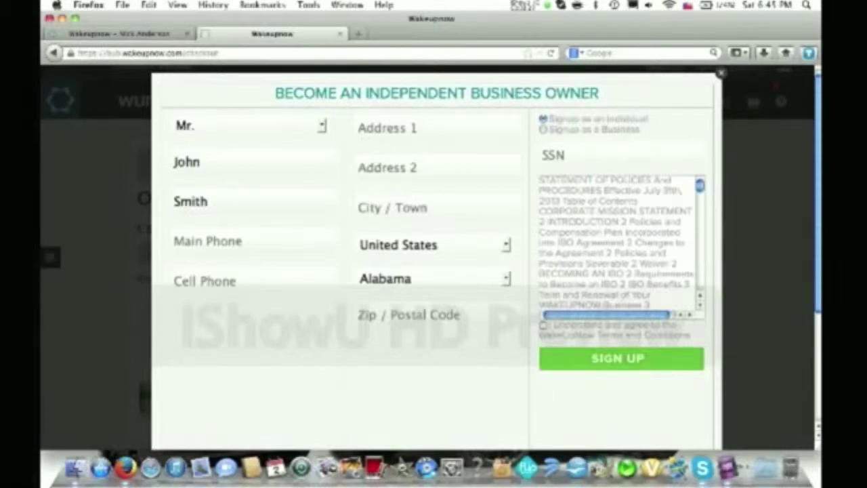
click(565, 156)
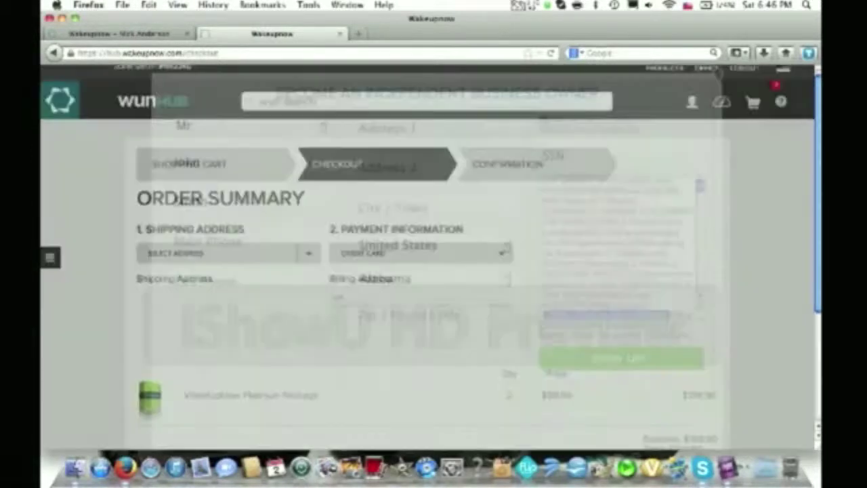
- Dismiss the Independent Business Owner signup form and recheck the $199.90 checkout summary
click(721, 72)
scroll(431, 257, down, 3)
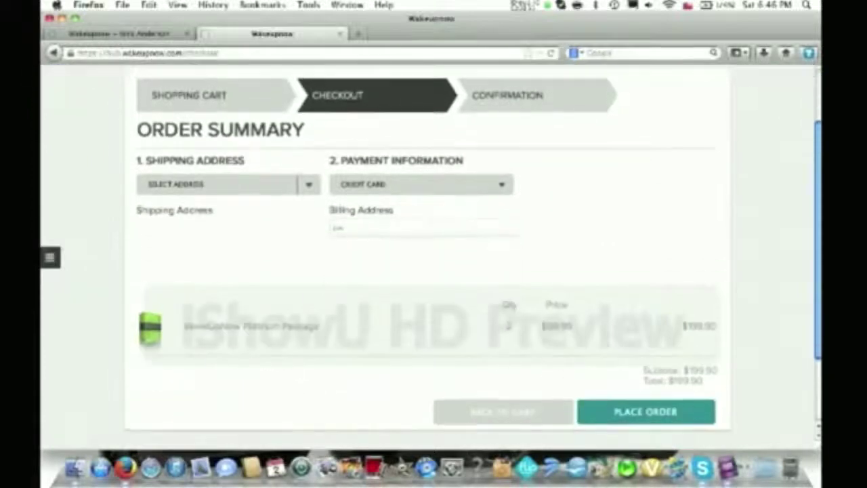
scroll(431, 257, up, 3)
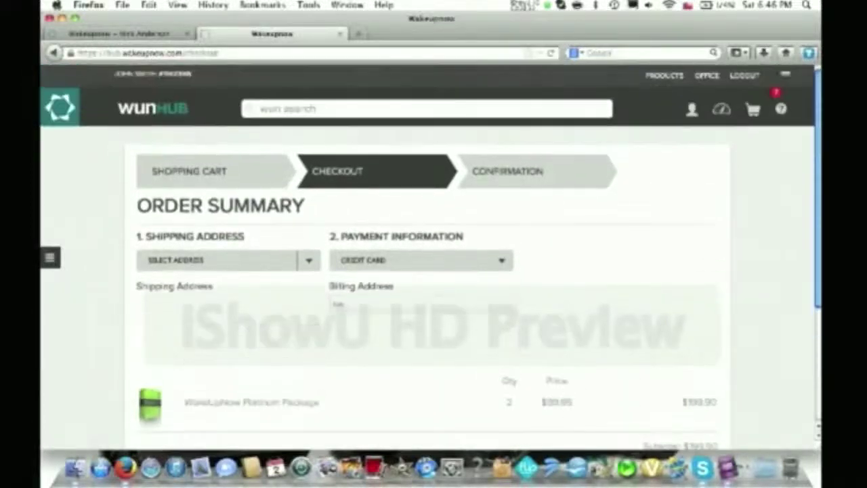